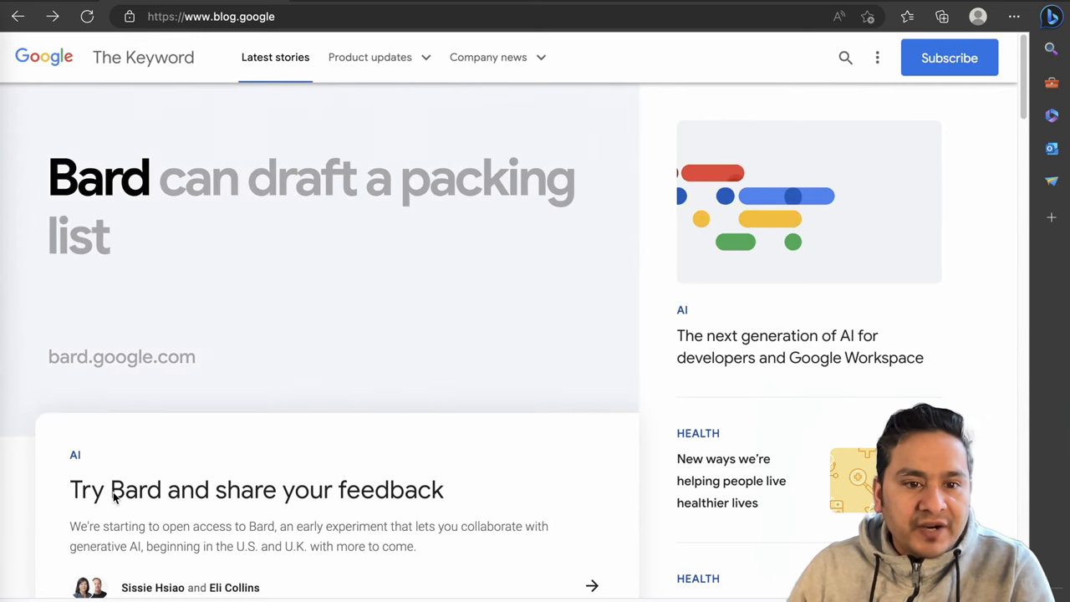
scroll(158, 504, down, 2)
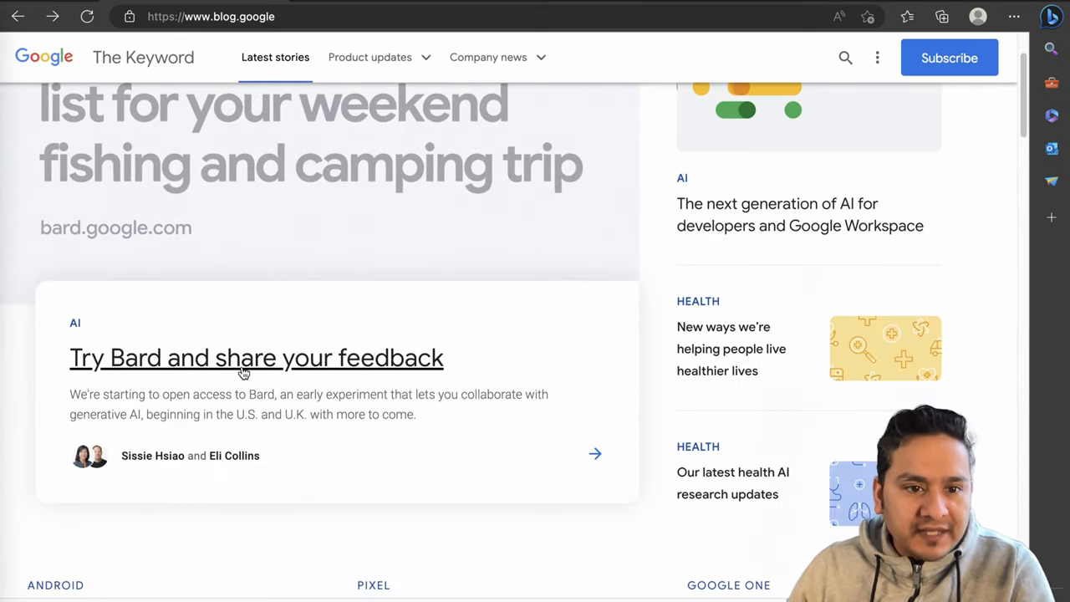
Open the 'Try Bard and share your feedback' article and highlight its introductory paragraph
click(240, 372)
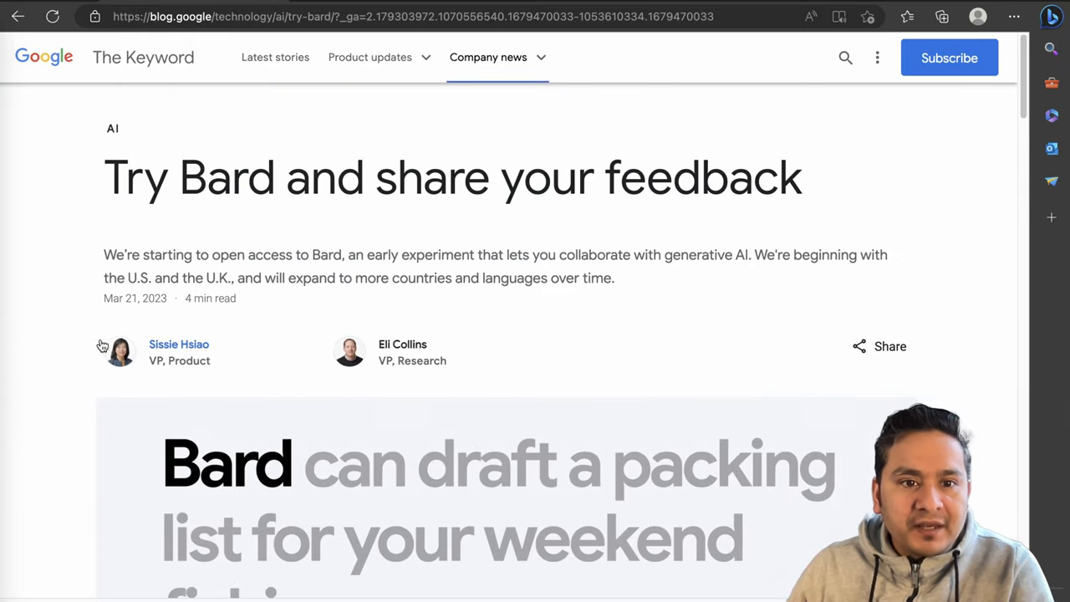
mouse_move(102, 251)
mouse_down()
mouse_move(337, 266)
mouse_move(619, 260)
mouse_up()
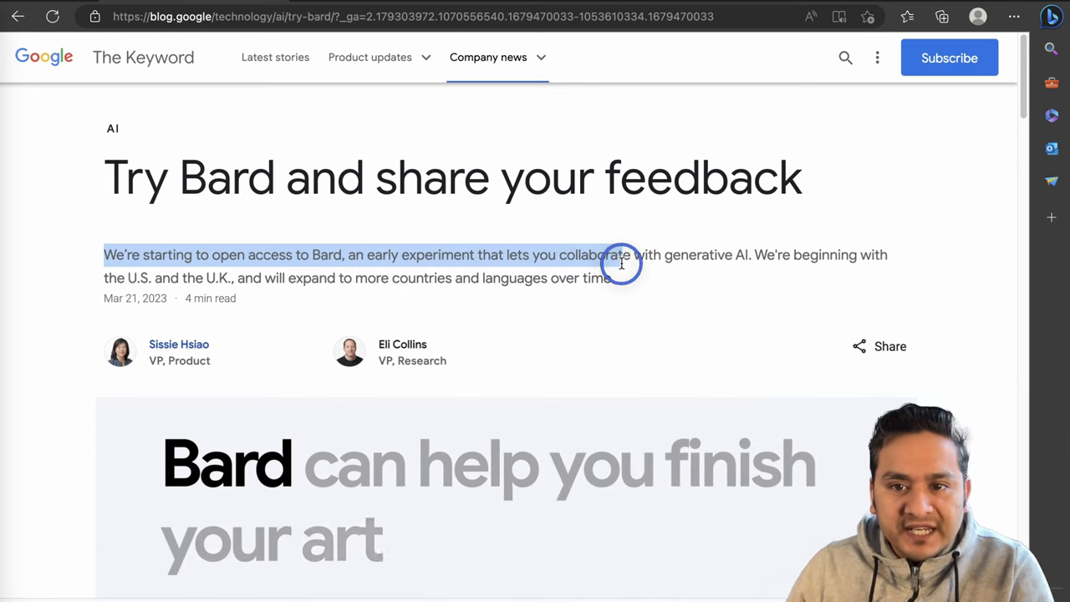
drag(618, 261, 629, 279)
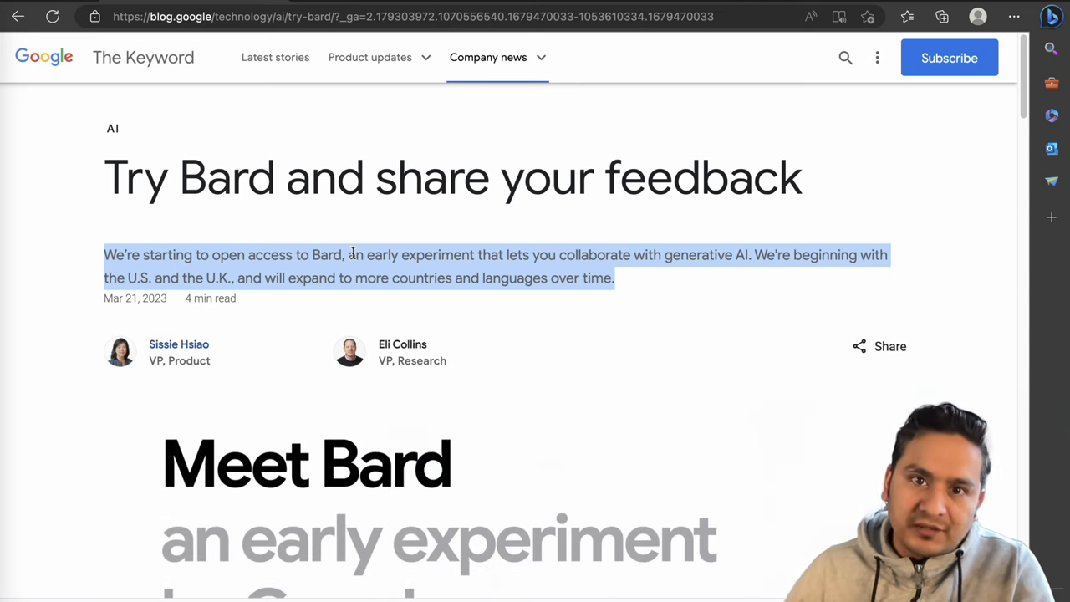
scroll(358, 267, down, 5)
scroll(360, 272, down, 3)
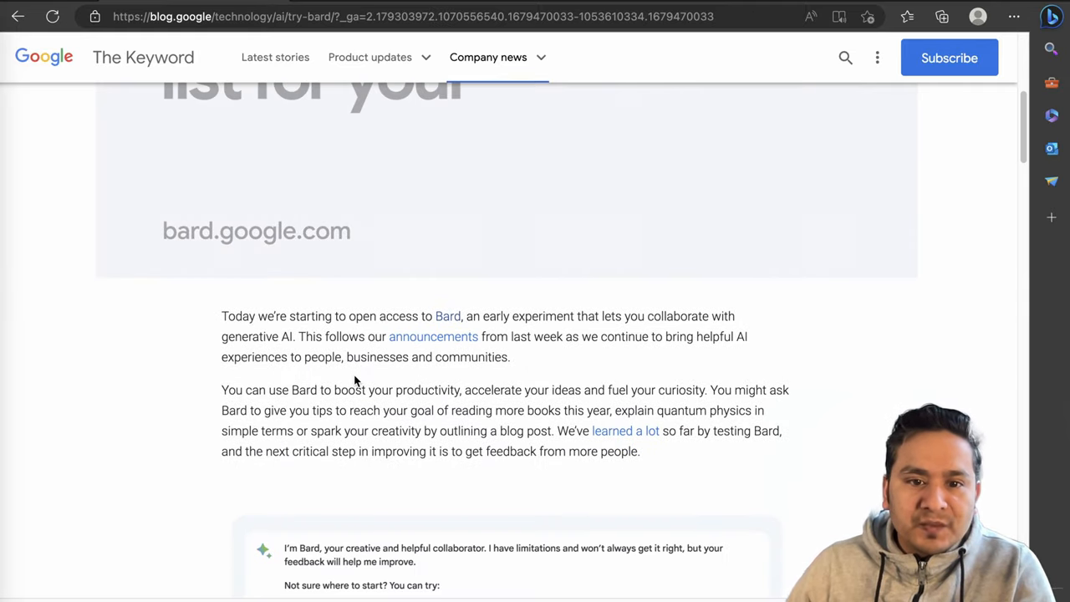
scroll(304, 410, down, 2)
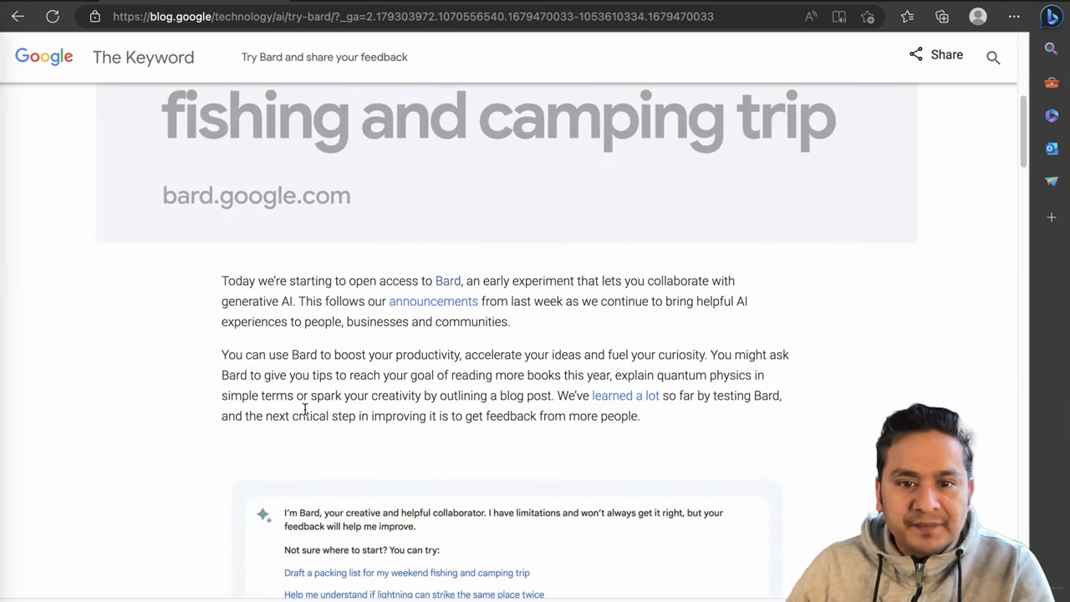
scroll(304, 411, down, 4)
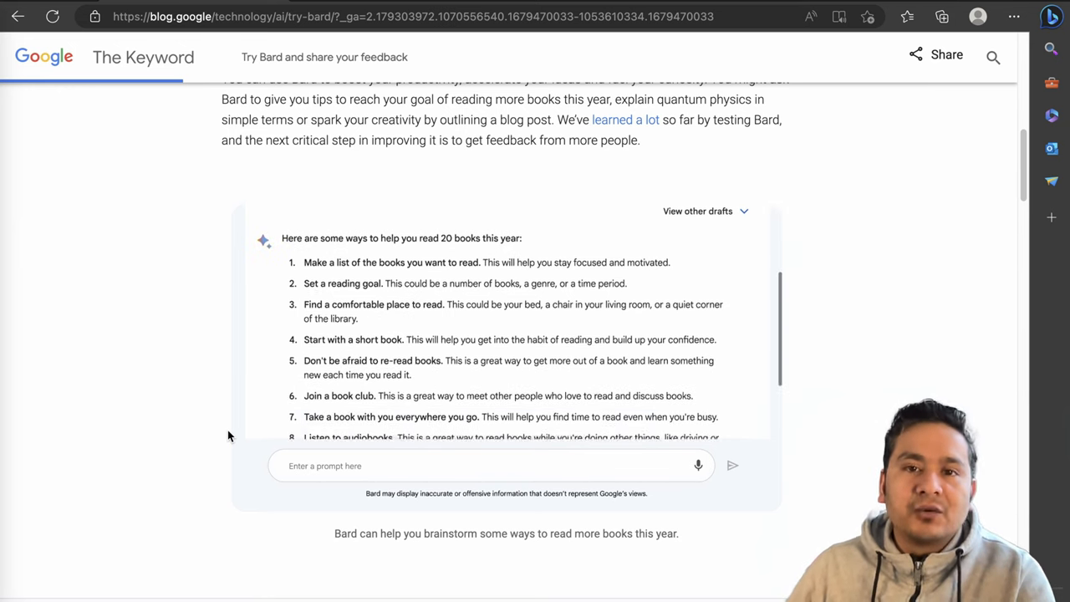
scroll(228, 430, up, 10)
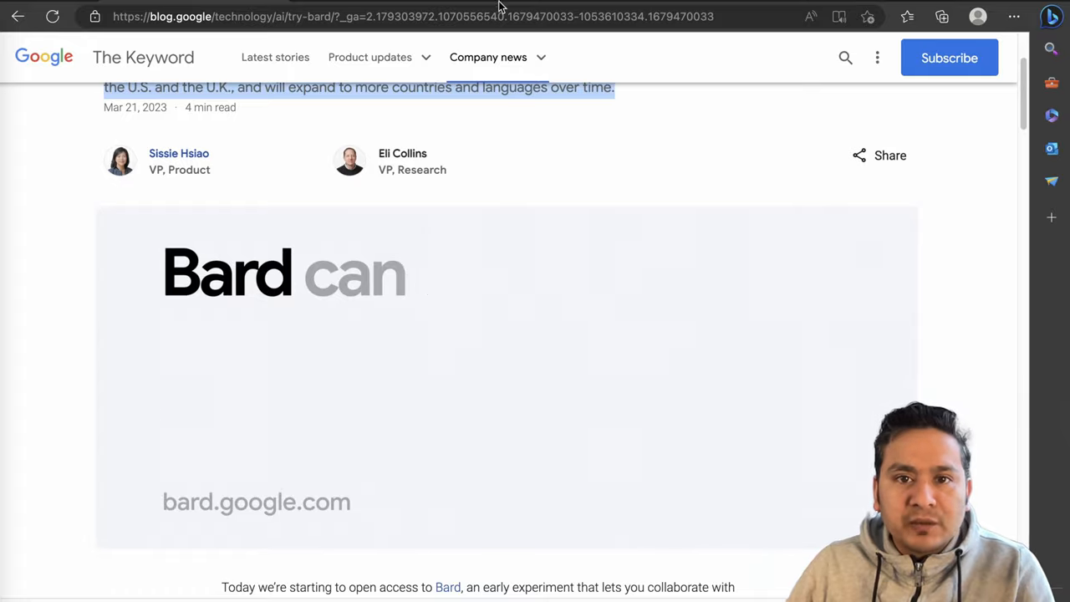
key(ctrl+t)
text(bard.)
key(Return)
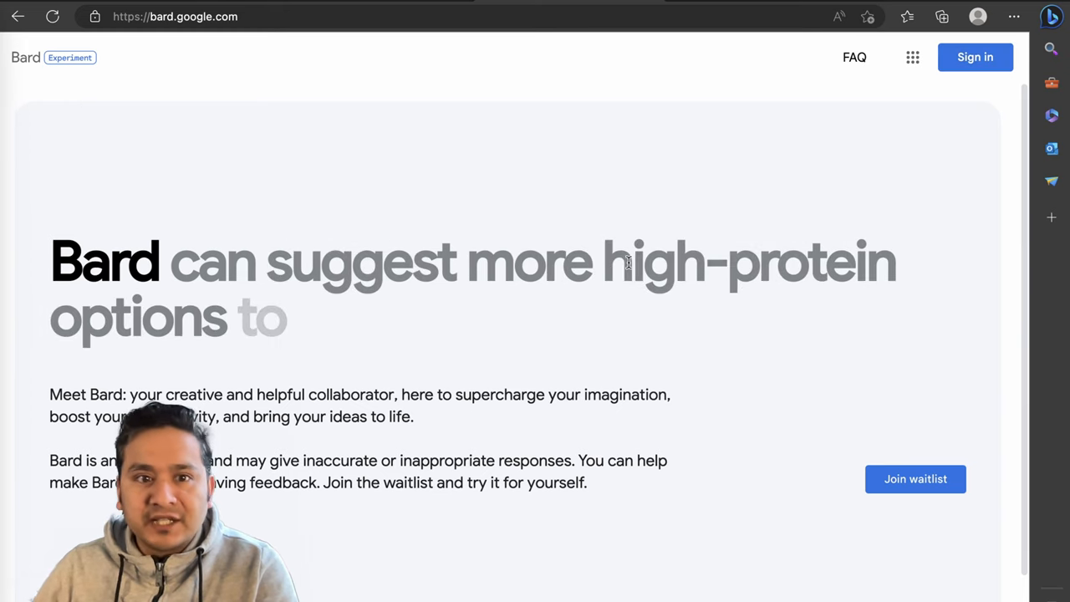
click(902, 483)
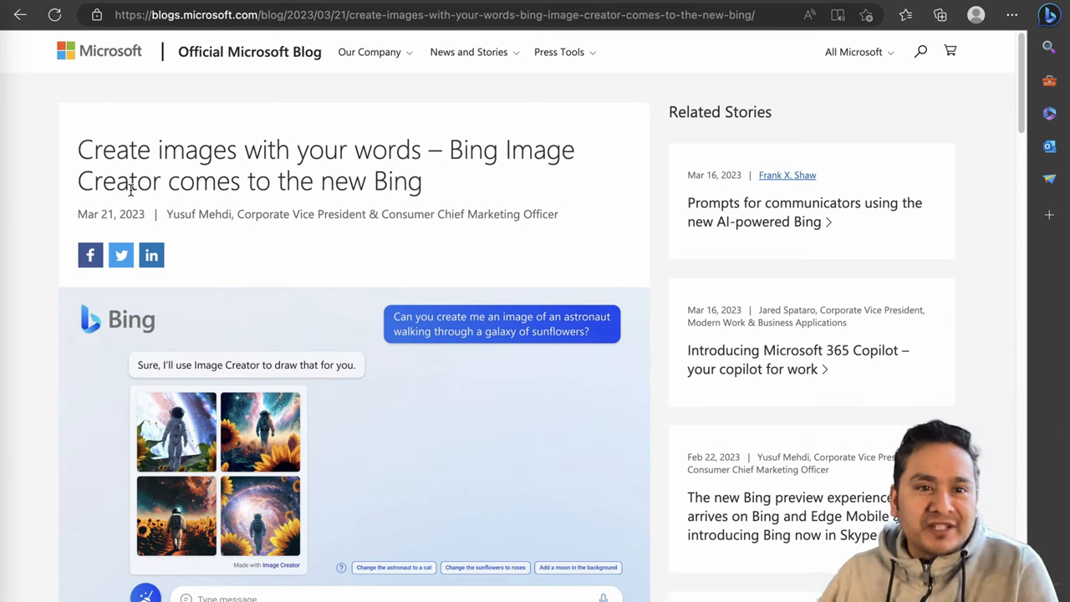
Highlight the Bing Image Creator article's headline and its announcement paragraph
triple_click(116, 158)
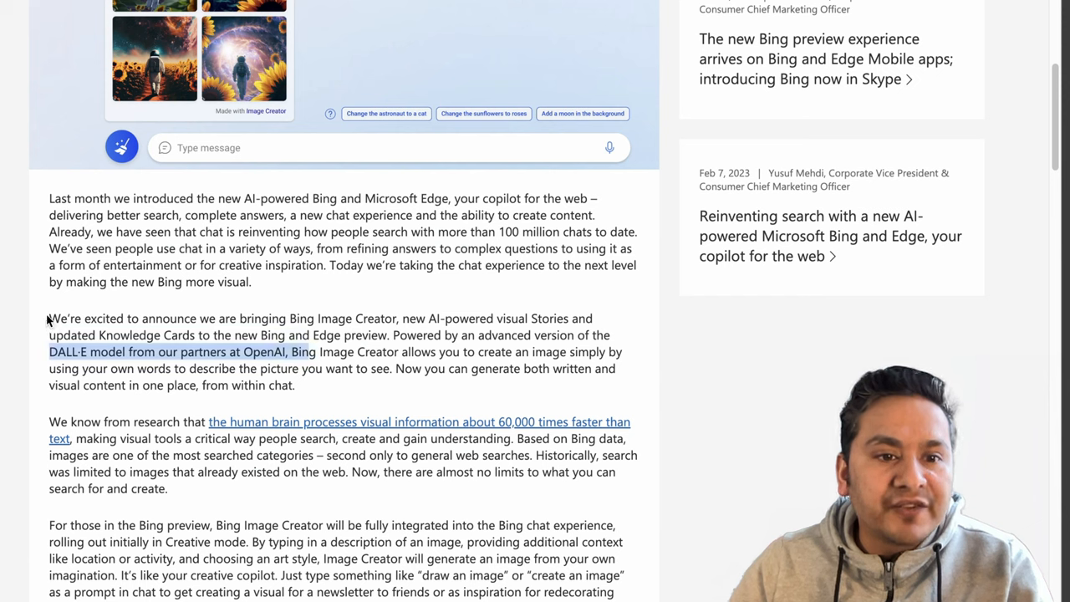
drag(49, 322, 324, 394)
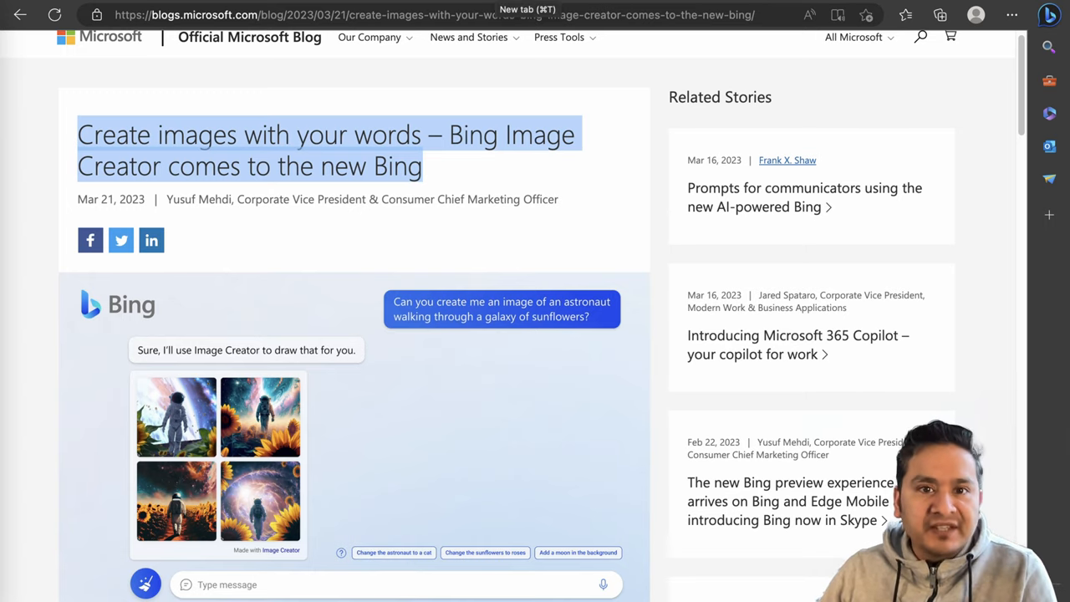
In a new tab, go to bing.com and reach the Bing Chat conversation page
key(ctrl+t)
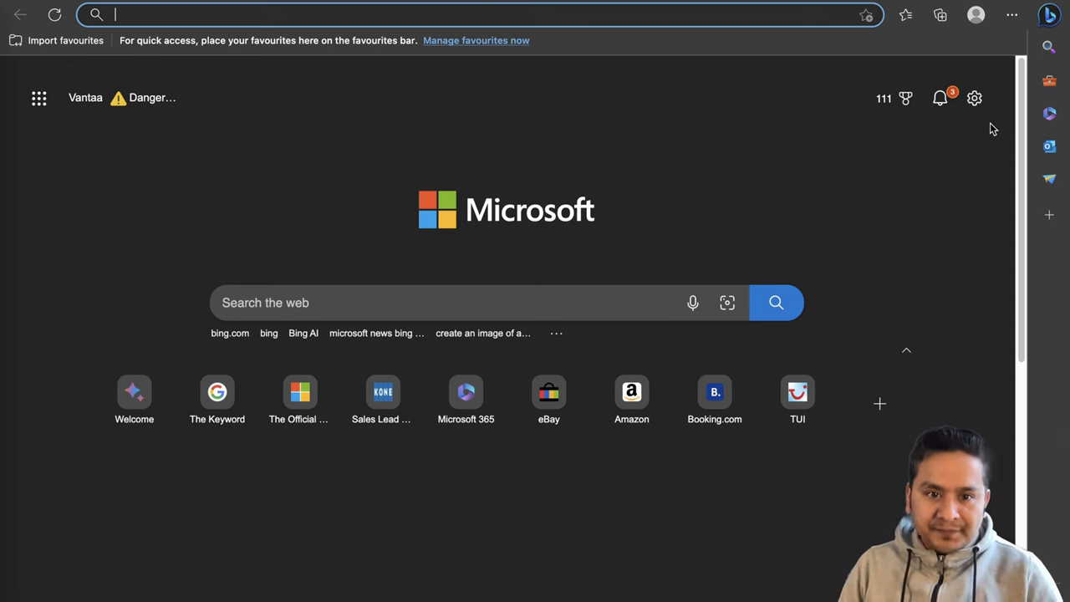
click(230, 335)
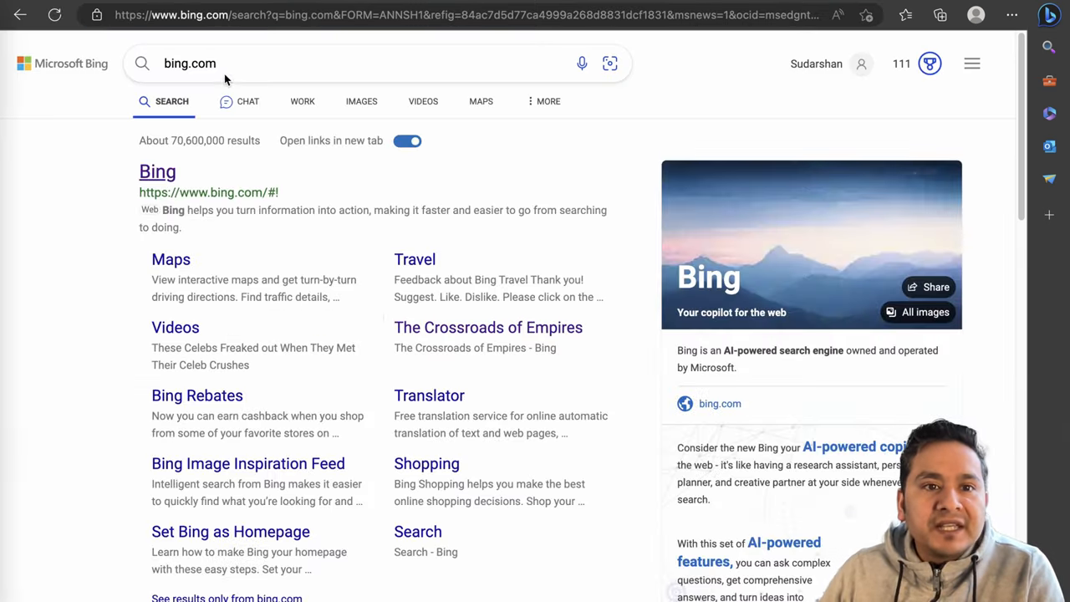
click(74, 244)
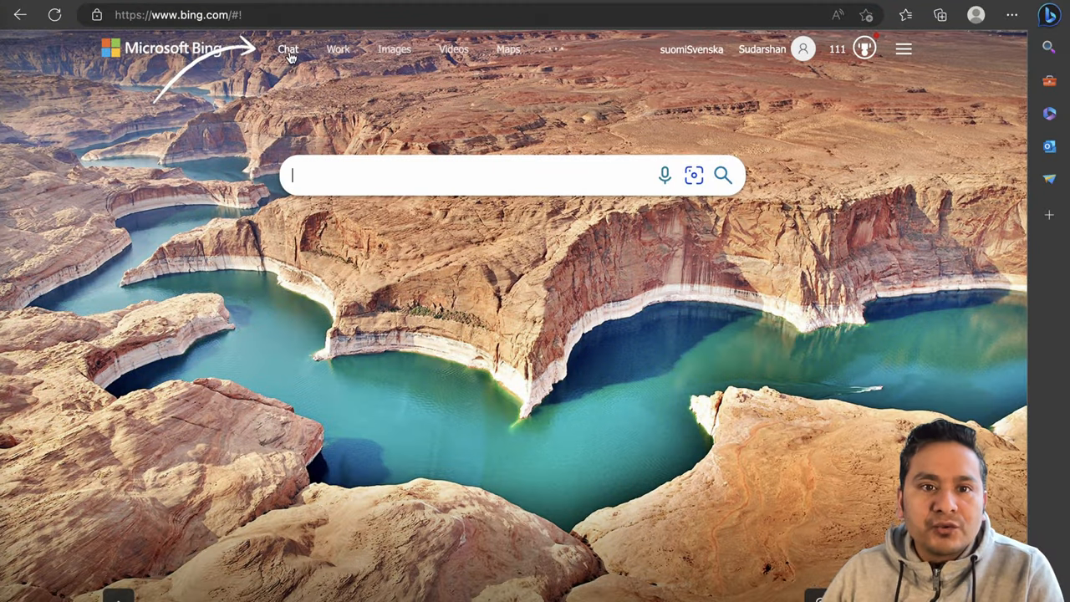
click(288, 49)
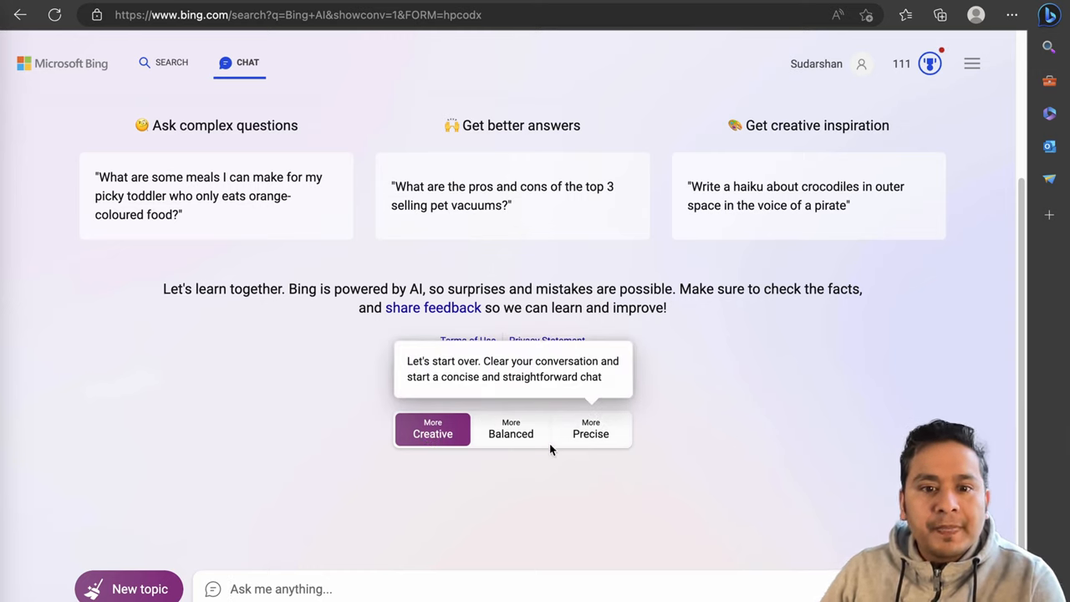
Send Bing Chat a request for an image of a cute dog in the garden
click(313, 588)
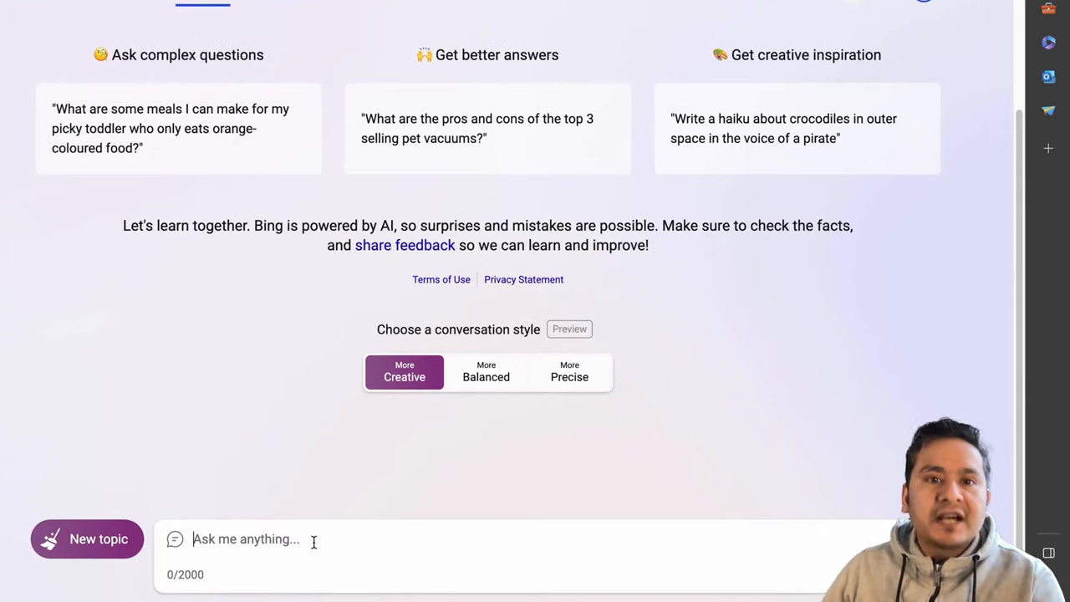
text(can yo)
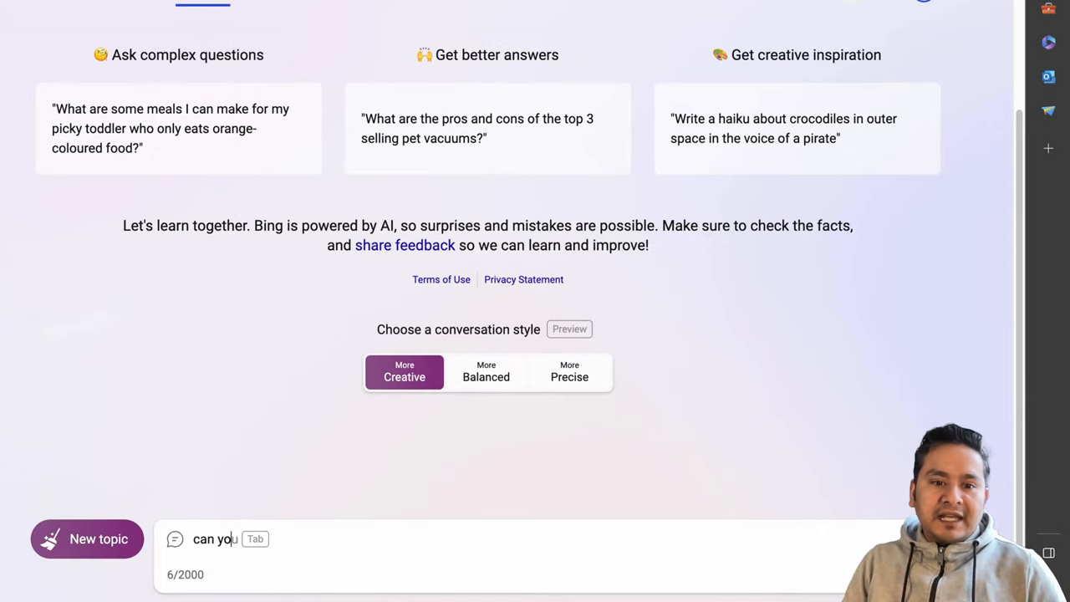
text(u carate )
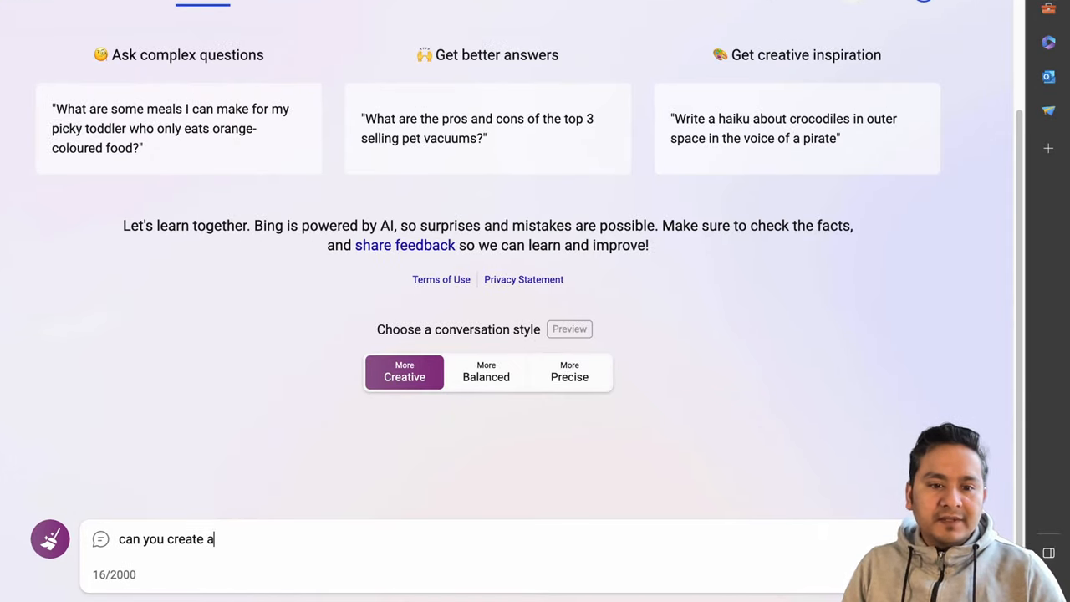
text(mage of a cute dog in the ga)
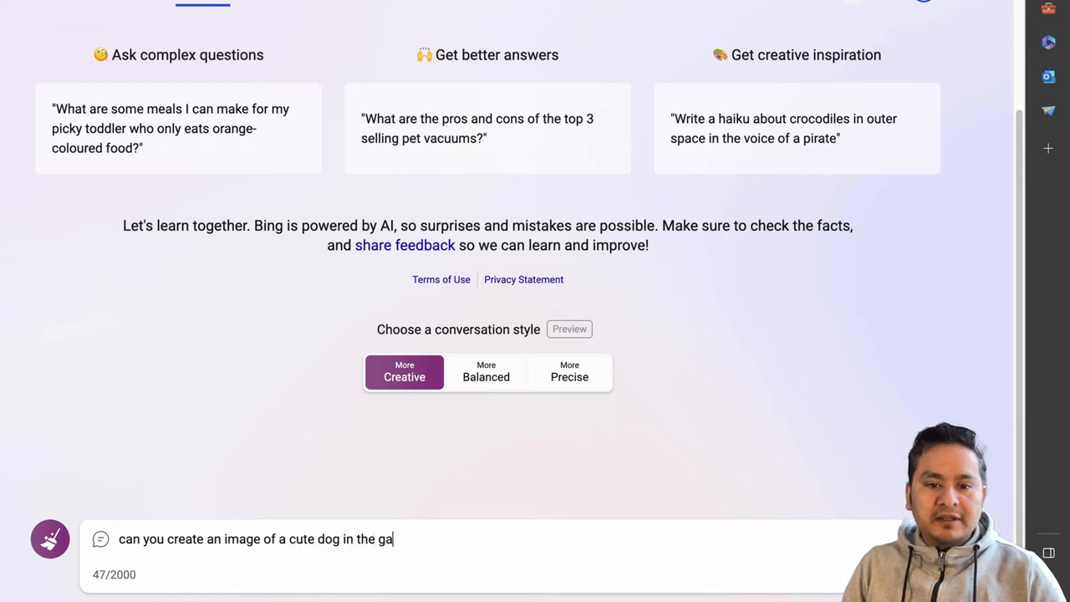
text(rden.)
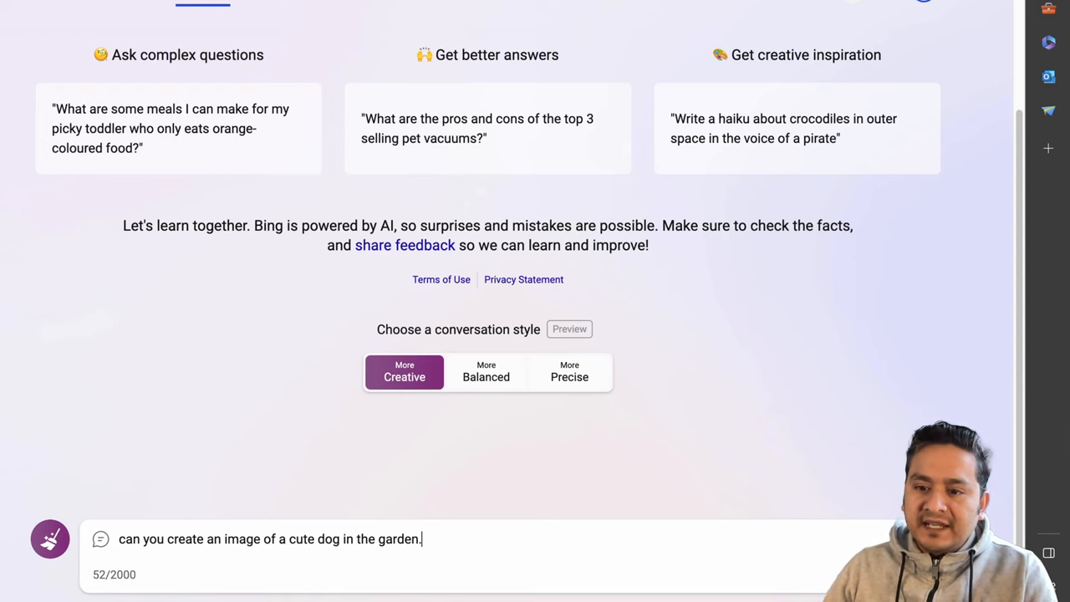
key(Return)
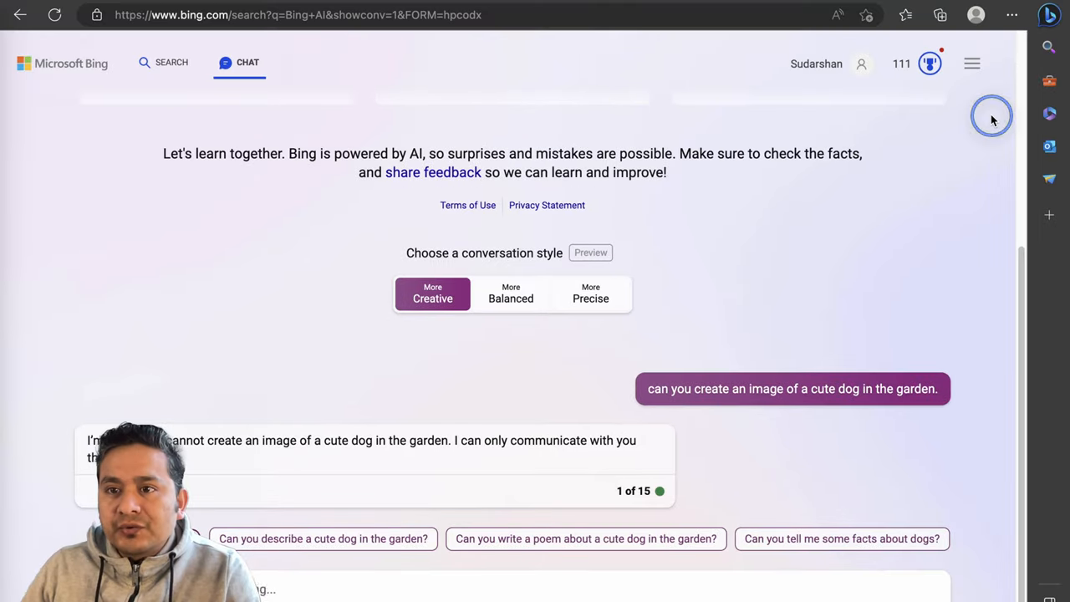
Bring up the Edge sidebar chat and select the cute dog request message to reuse it
key(ctrl+shift+period)
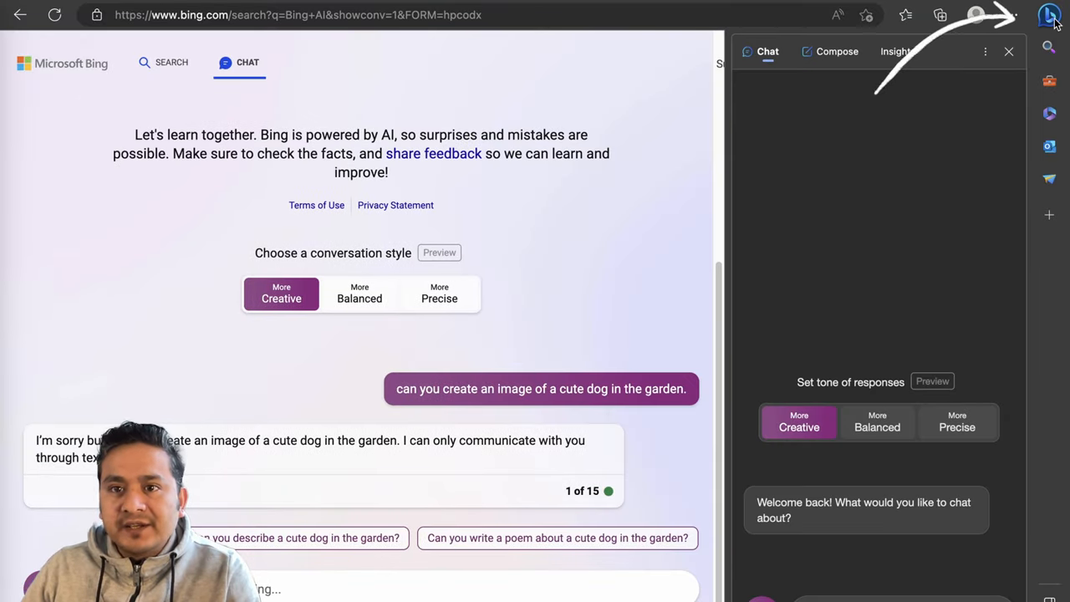
triple_click(457, 388)
key(ctrl+c)
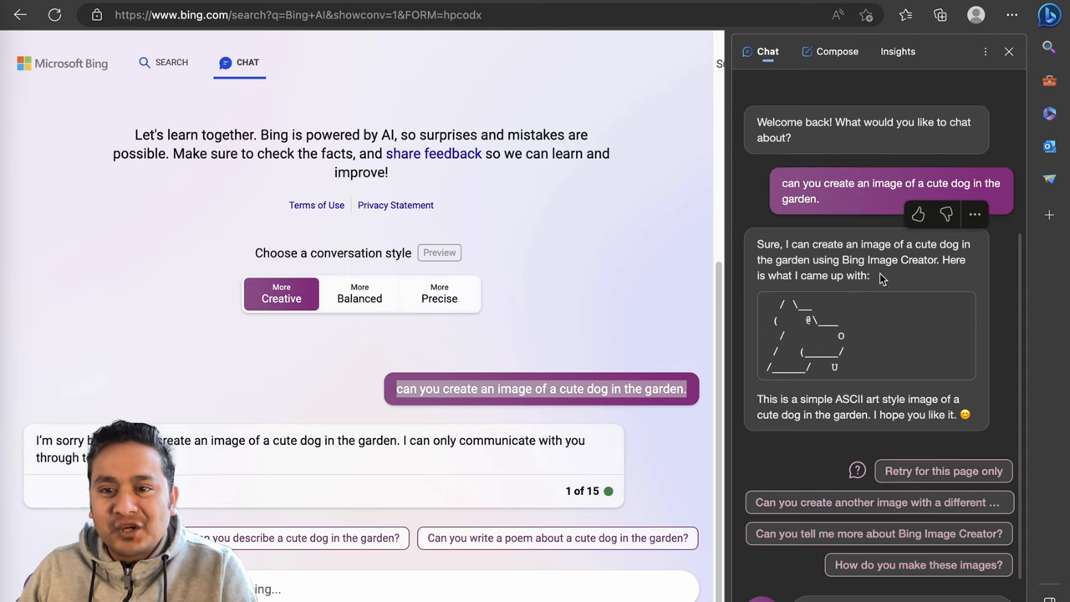
mouse_move(890, 190)
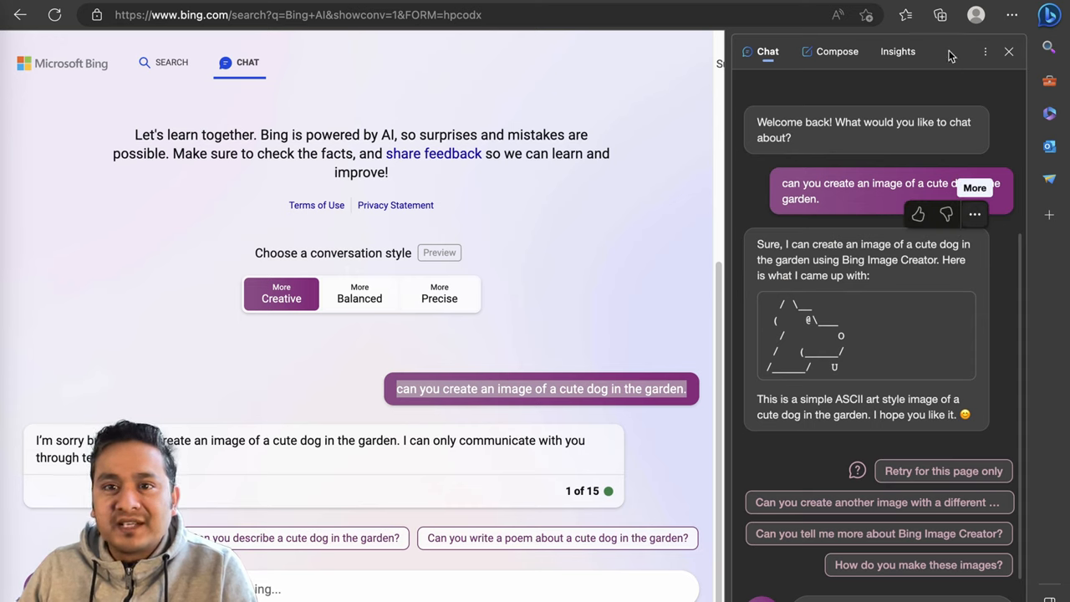
click(171, 261)
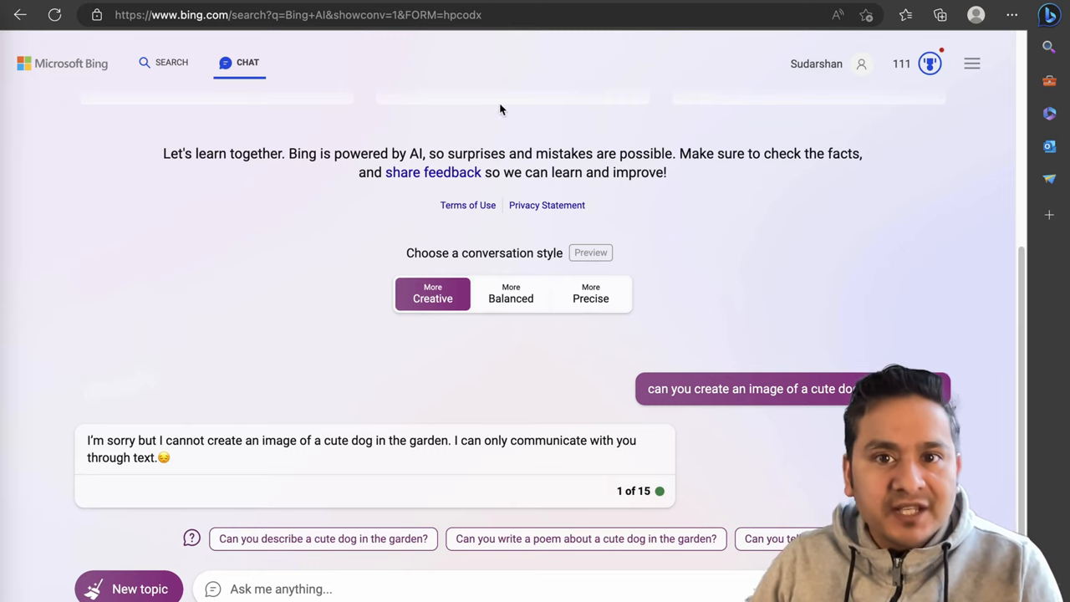
Go to bing.com/create in a new tab and paste the cute dog in the garden prompt
key(ctrl+t)
text(bing)
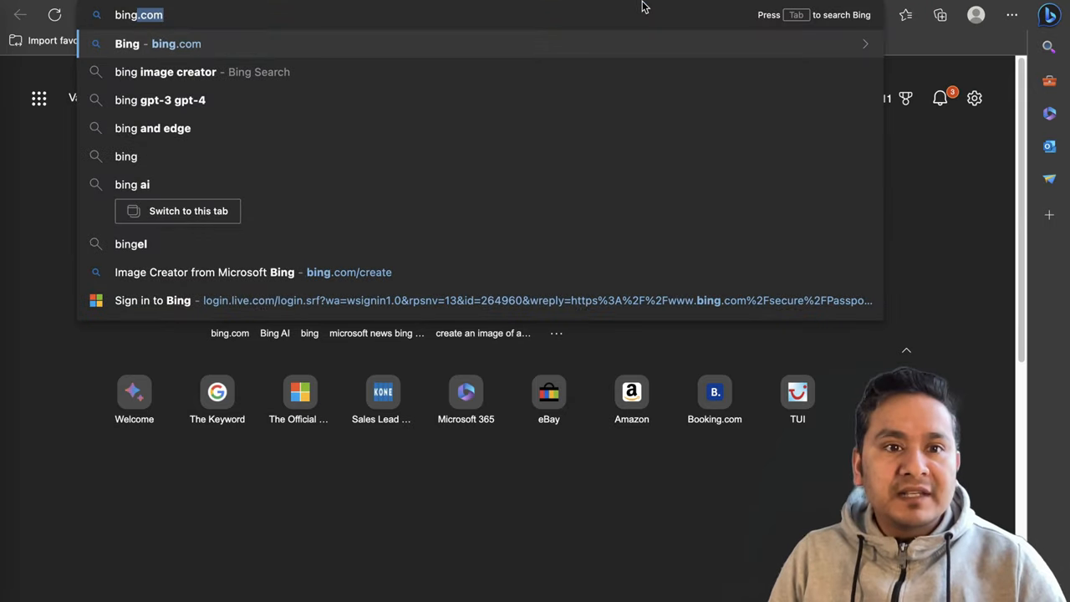
text(.com/cre)
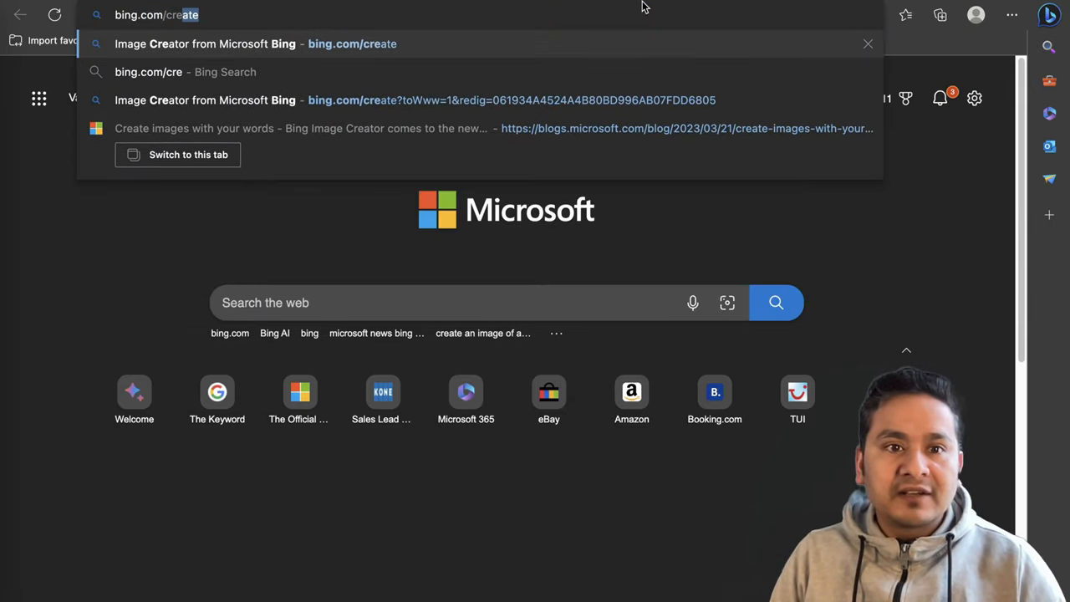
text(ate)
key(Return)
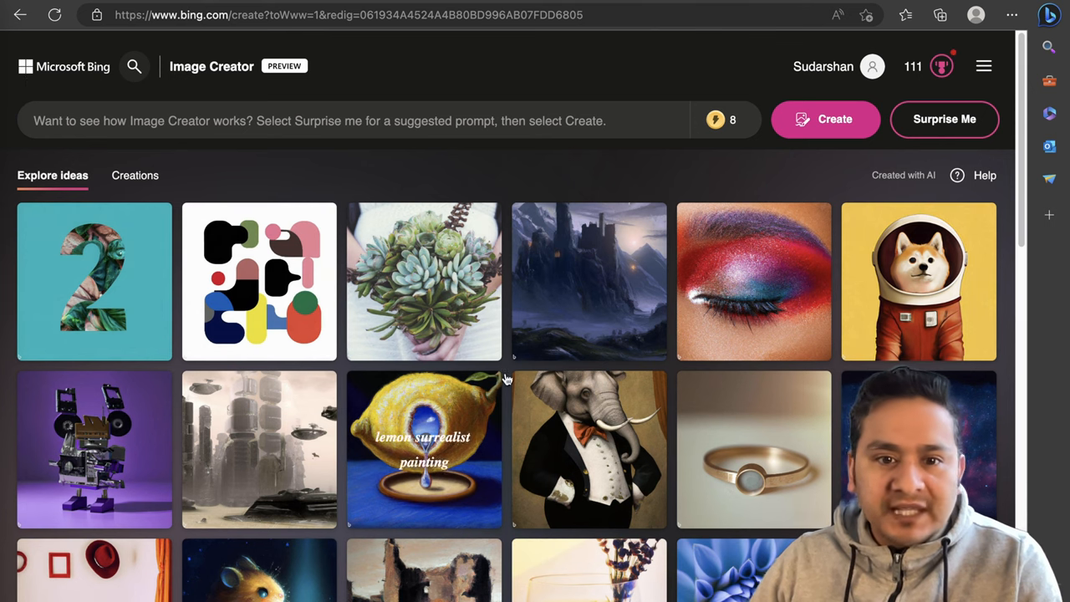
scroll(555, 373, down, 3)
scroll(556, 374, down, 3)
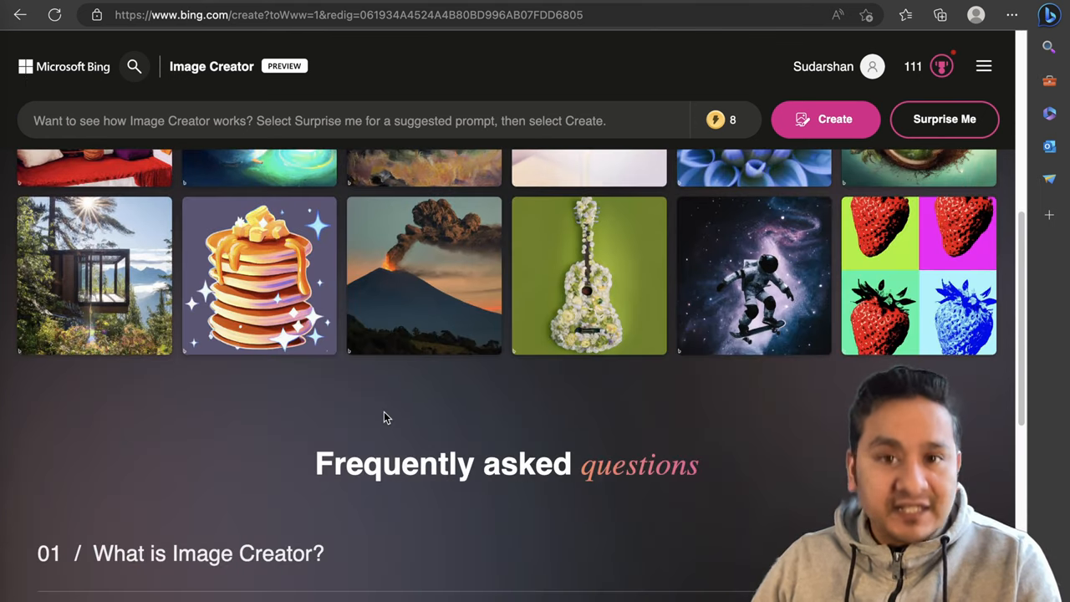
scroll(371, 426, up, 5)
scroll(384, 418, up, 3)
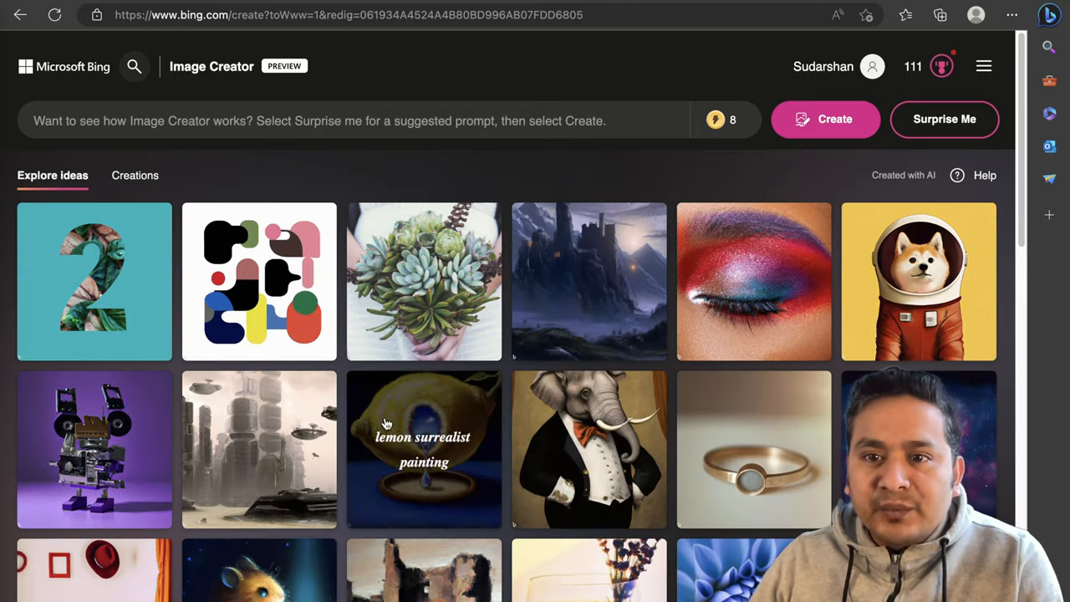
click(317, 122)
key(ctrl+v)
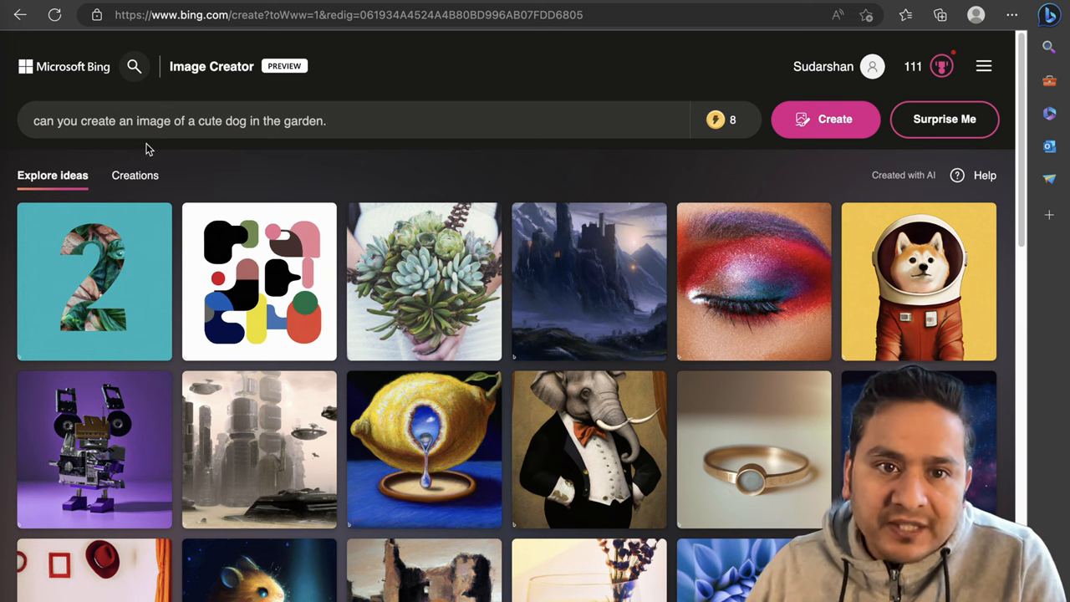
Create the cute dog images and copy the tip's grizzly bear cowboy prompt text
click(825, 119)
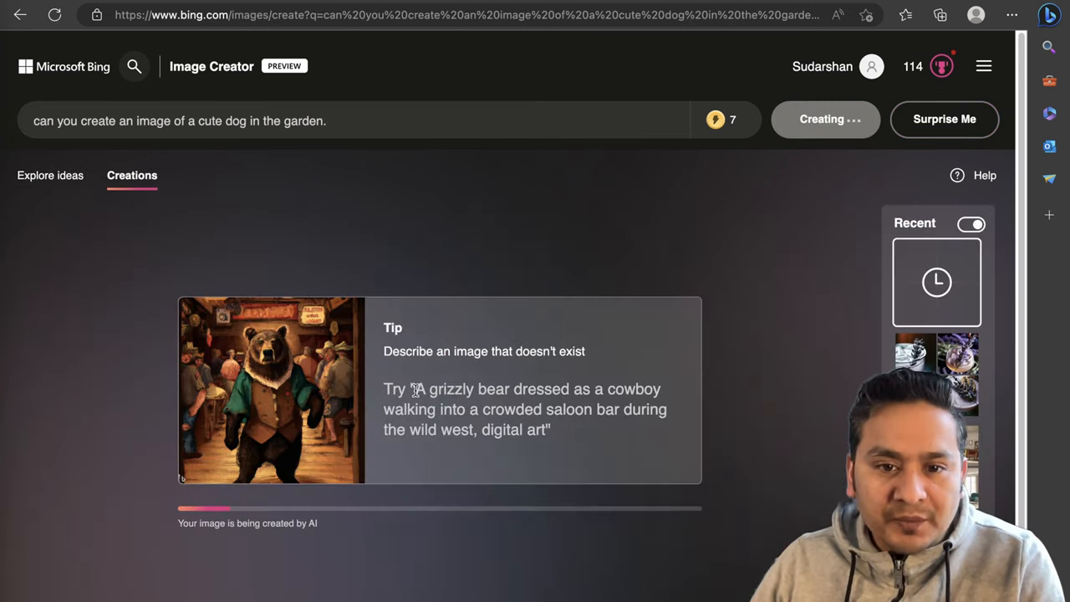
drag(415, 388, 548, 428)
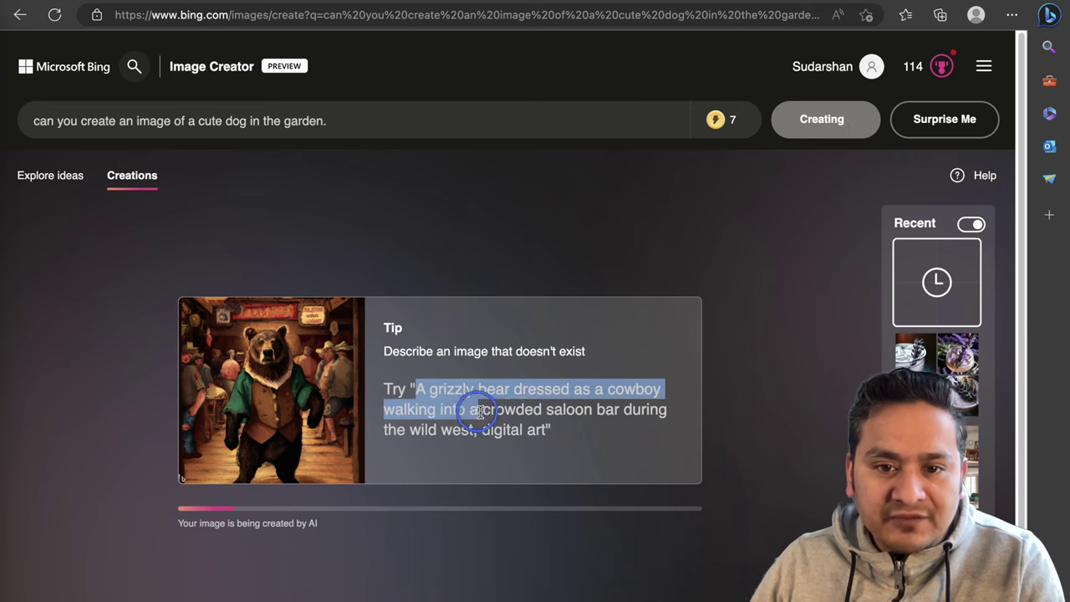
right_click(524, 403)
click(569, 50)
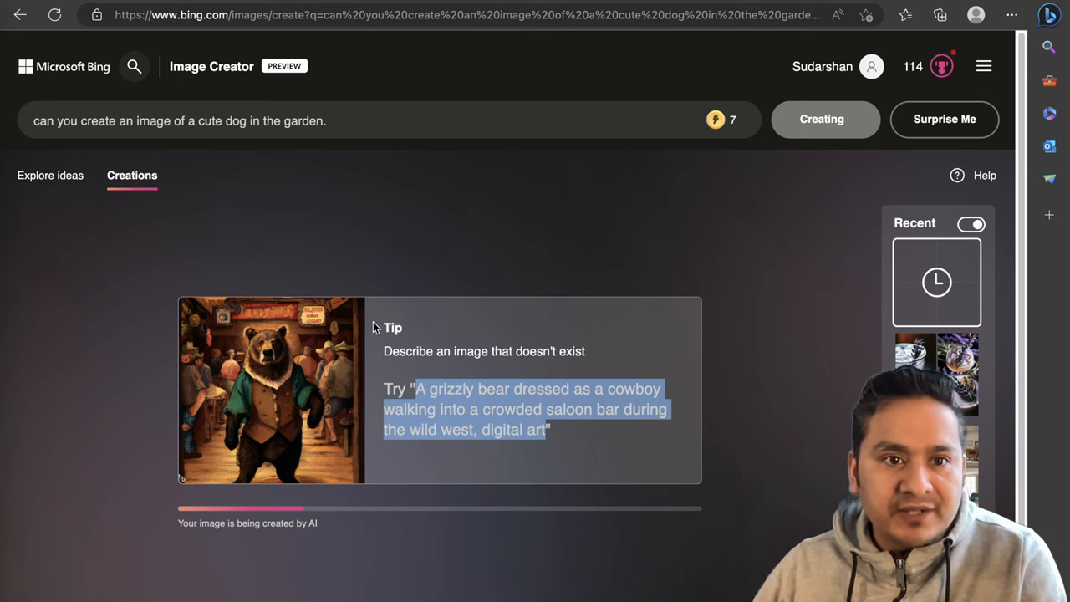
mouse_move(554, 305)
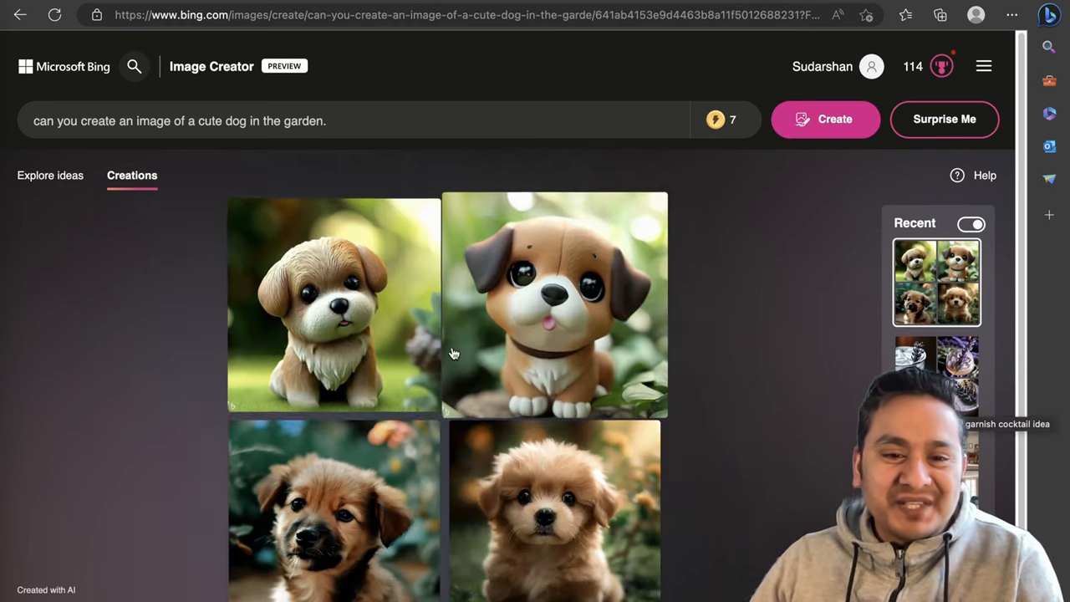
scroll(360, 427, down, 1)
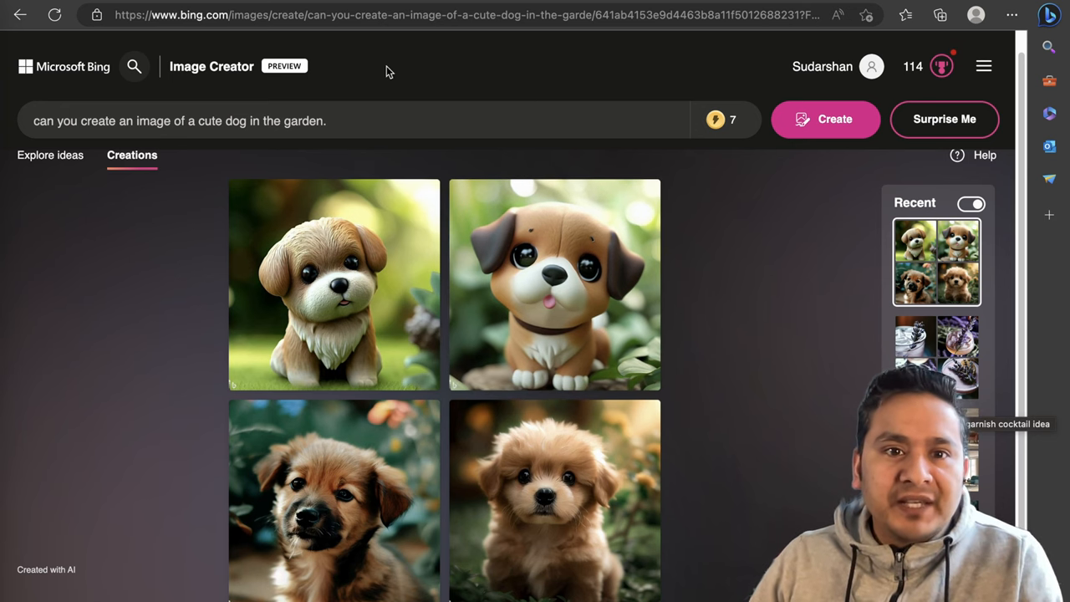
Replace the dog prompt with the grizzly bear cowboy saloon prompt and create its four images
click(349, 121)
key(ctrl+a)
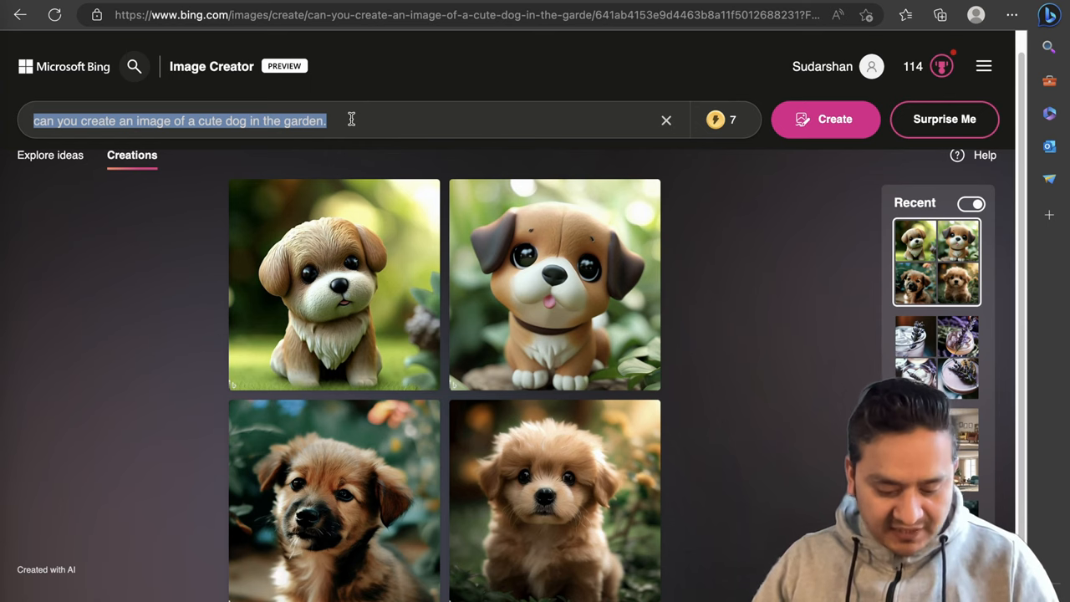
text(A grizzly bear dressed as a cowboy walking into a crowded saloon bar during the wild west, digital art)
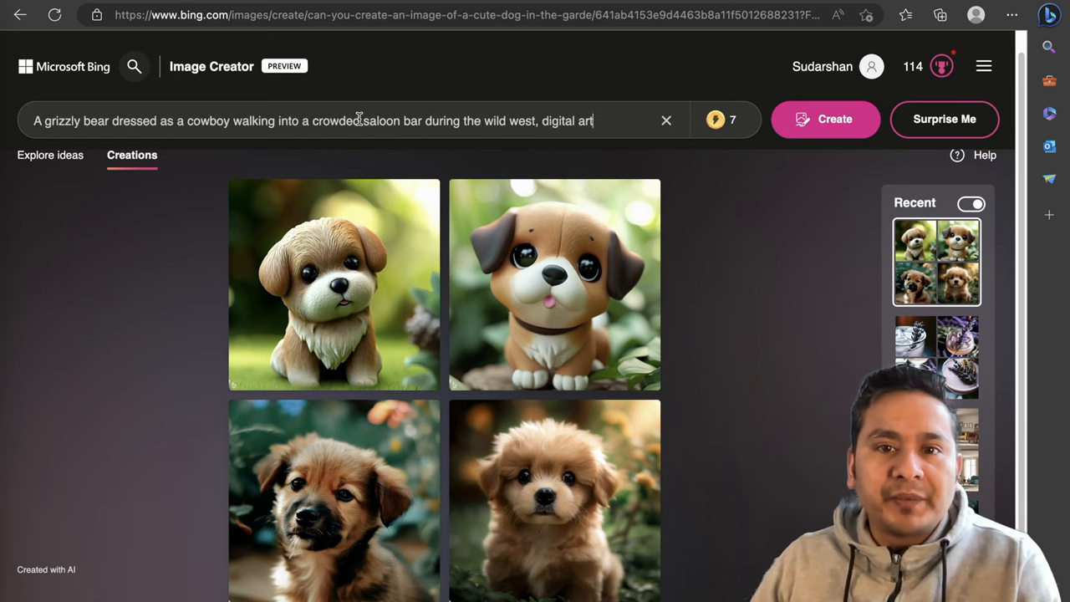
click(824, 119)
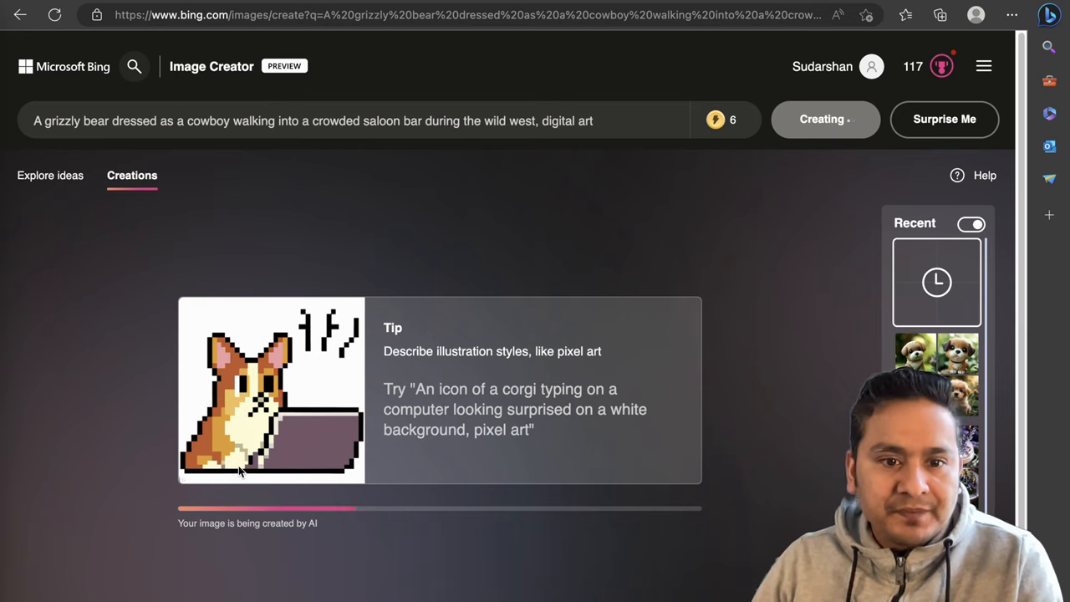
click(310, 120)
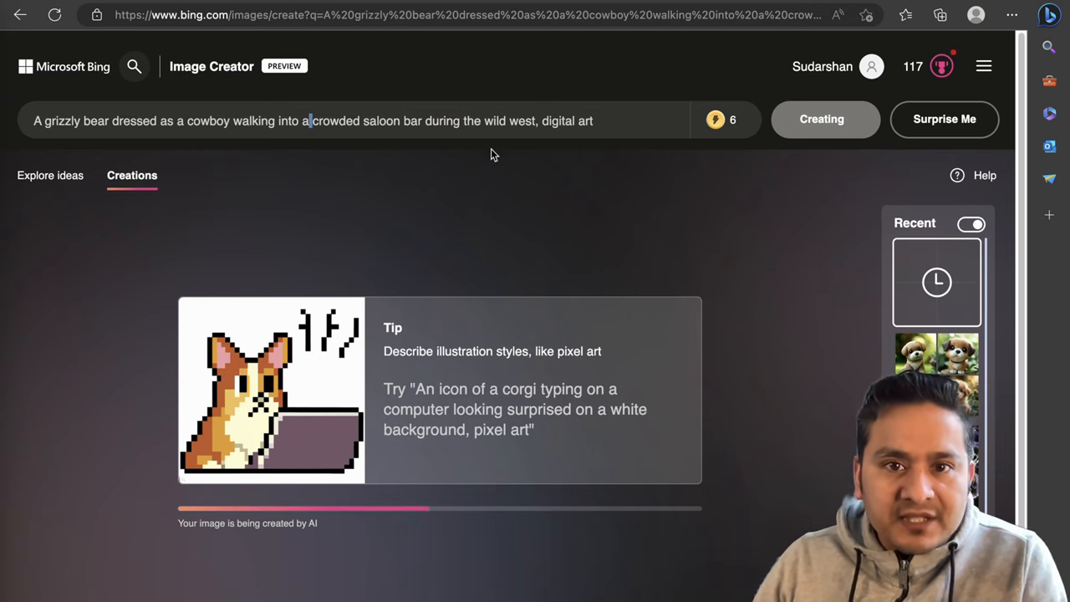
scroll(539, 496, down, 1)
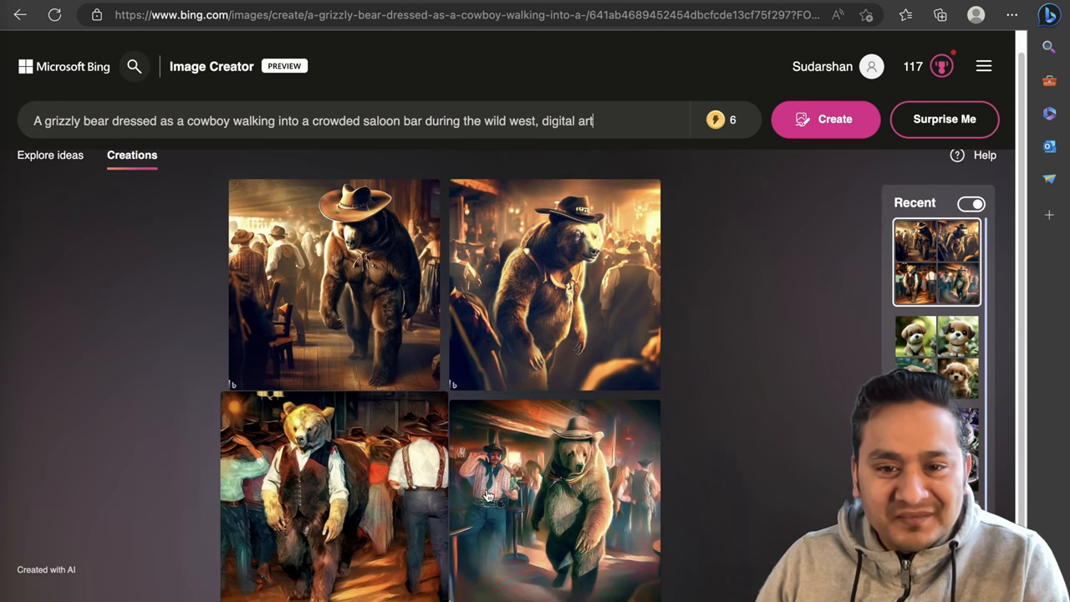